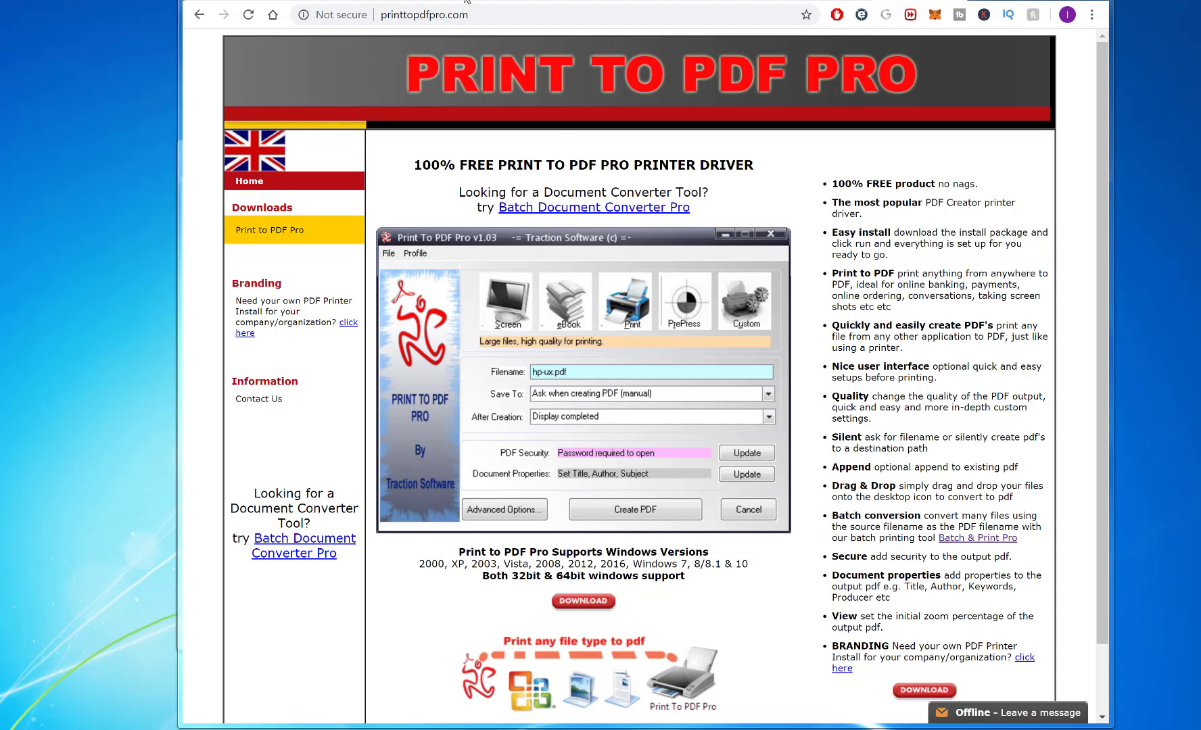
# Download the PrintToPDFProSet….exe installer from the Downloads section of printtopdfpro.com.
pyautogui.click(494, 13)
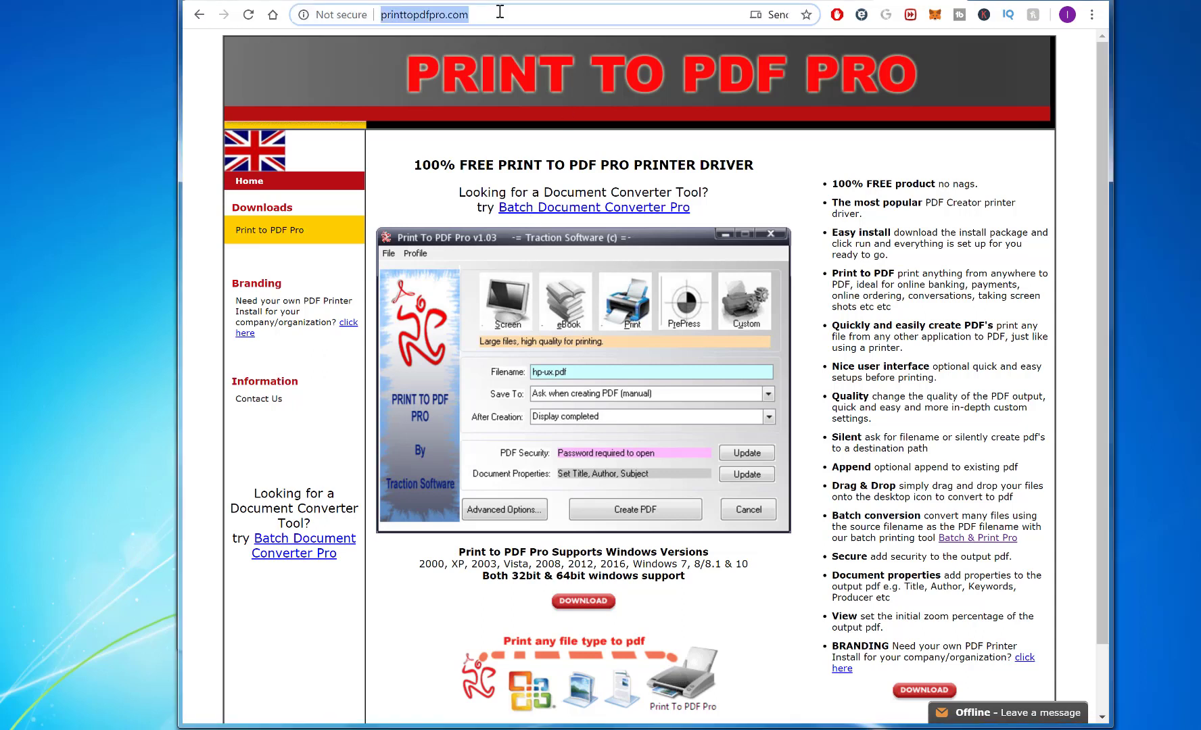
pyautogui.click(500, 11)
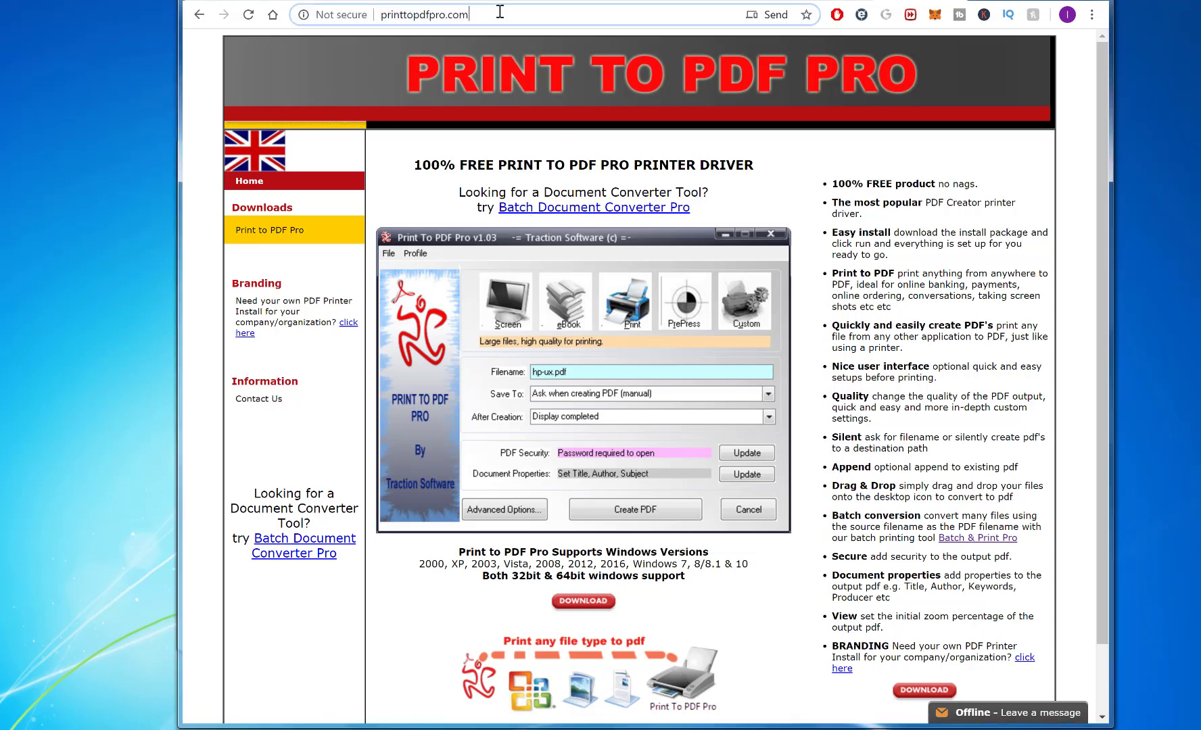
pyautogui.click(283, 234)
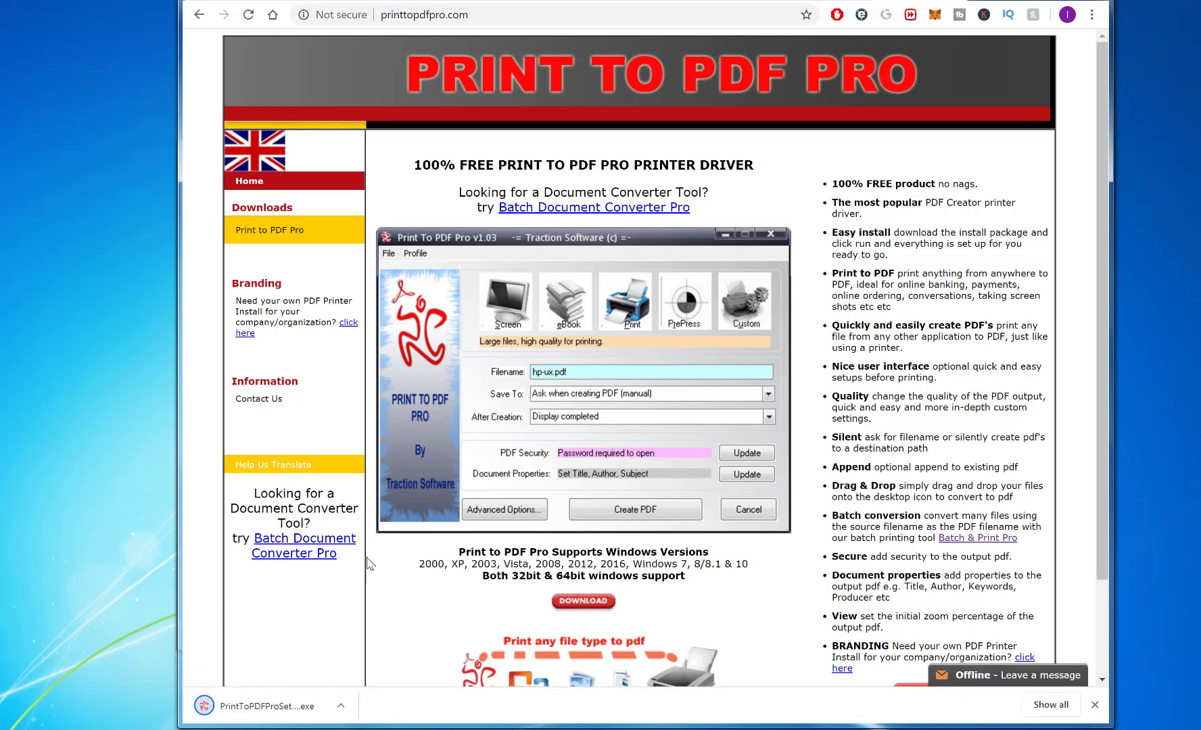
# Run the installer, accept the license and install to the default folder.
pyautogui.click(289, 708)
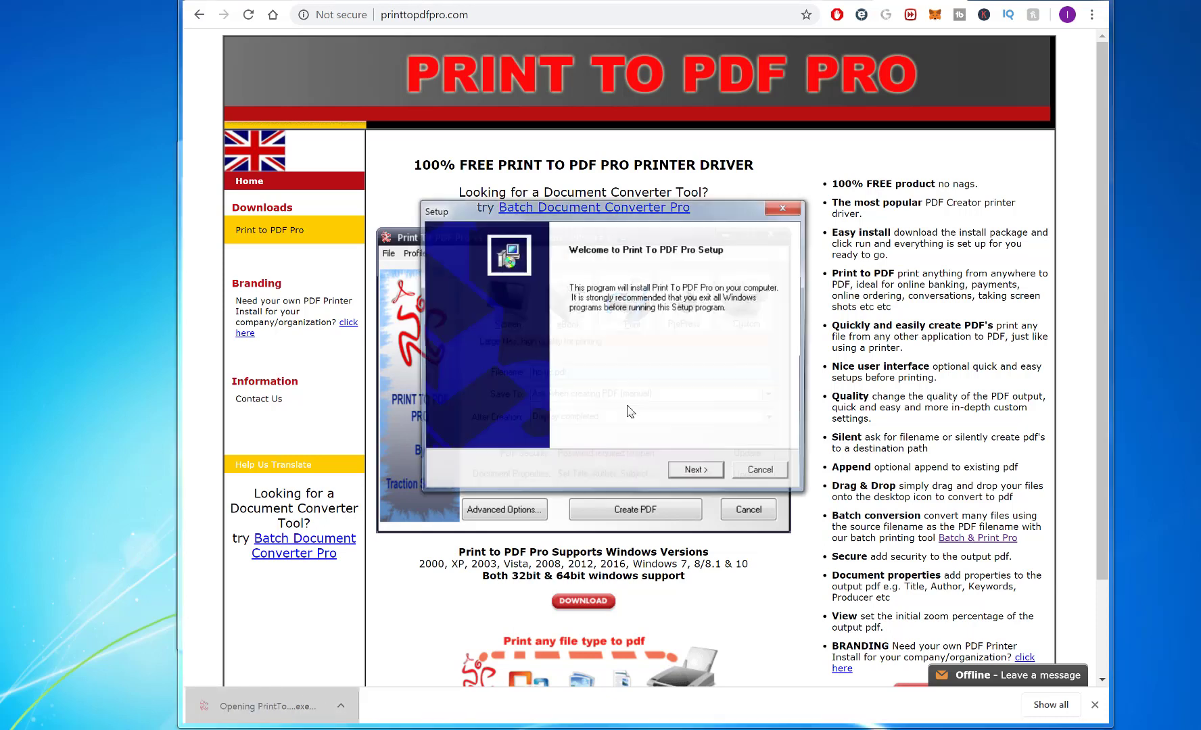
pyautogui.click(698, 472)
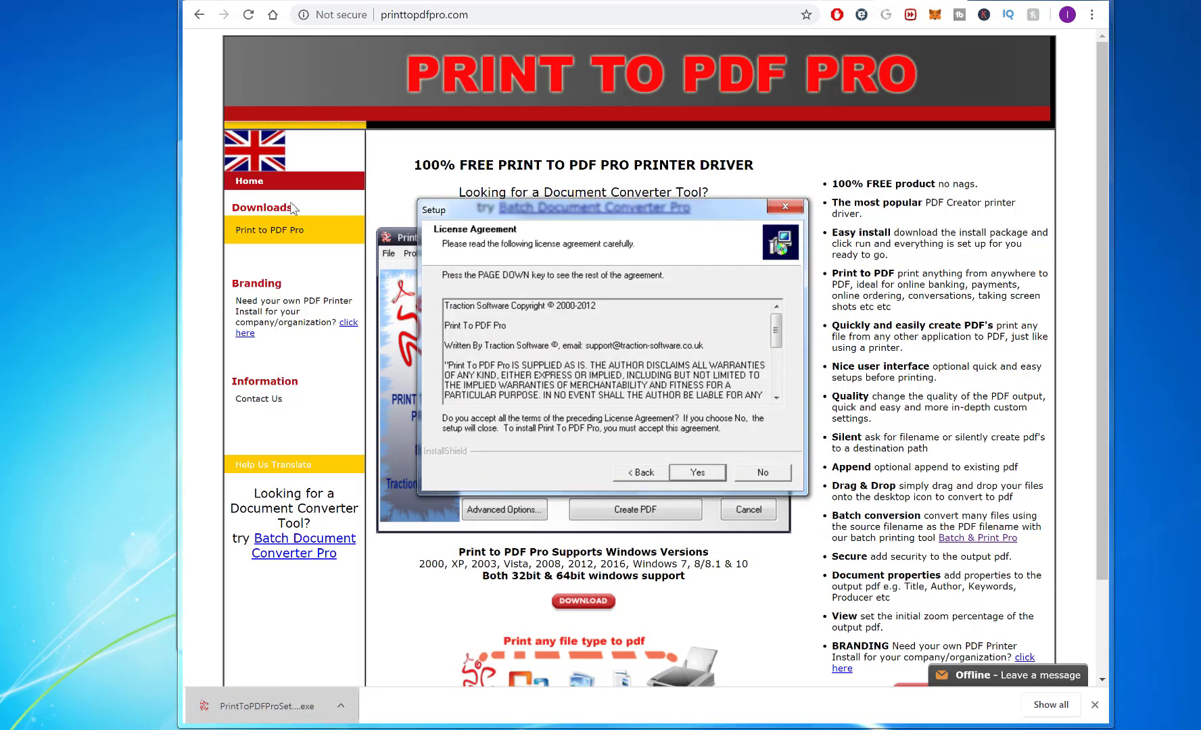
pyautogui.press('Return')
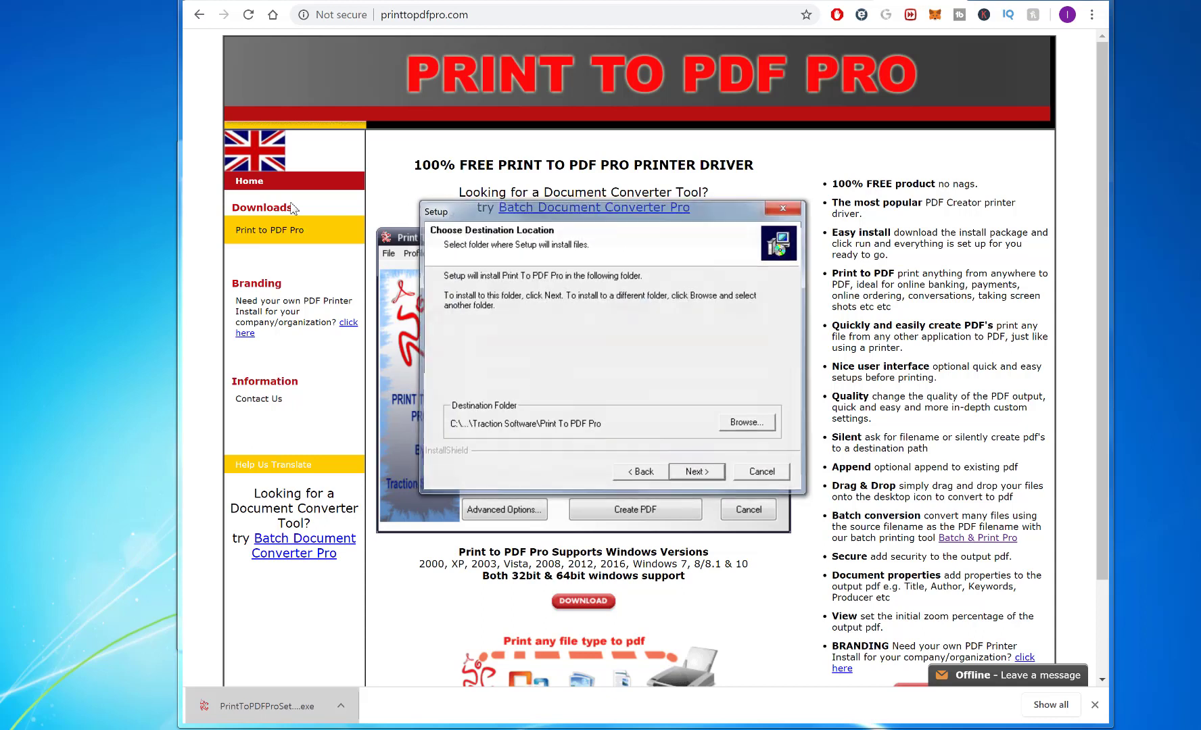
pyautogui.press('Return')
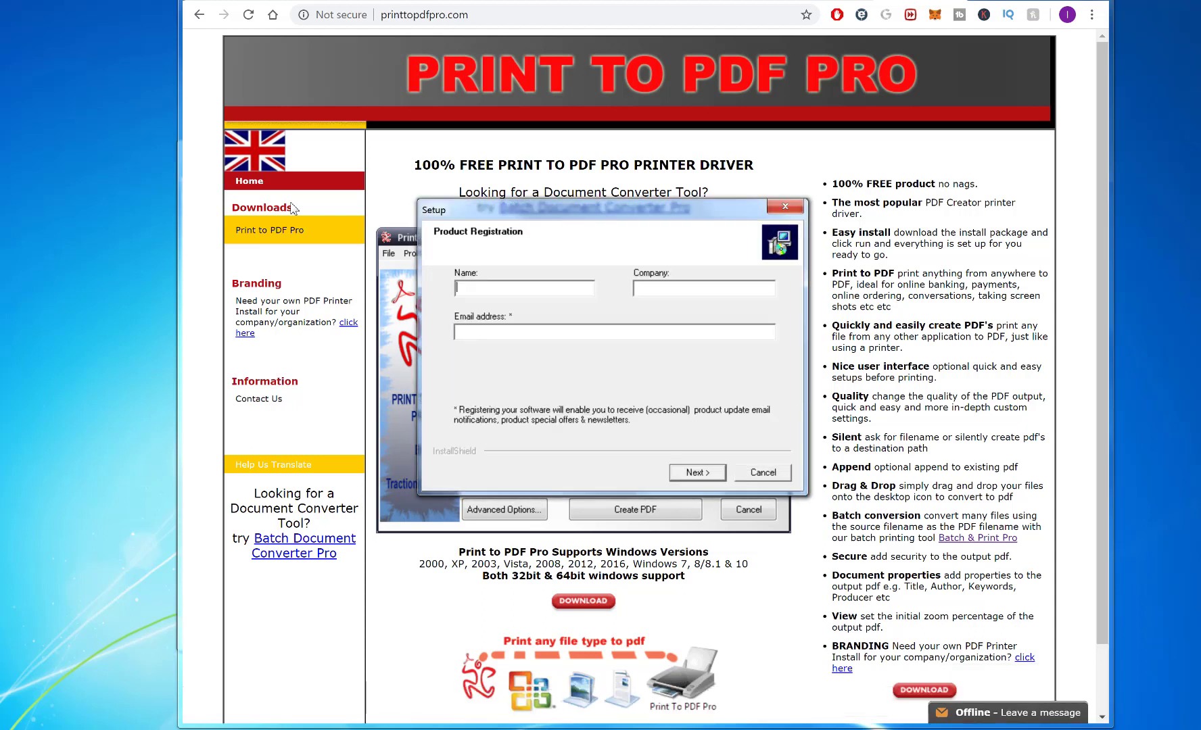
# Enter a name and e-mail address for registration, then finish setup with the test print.
pyautogui.write('name')
pyautogui.click(538, 332)
pyautogui.write('email@email.com')
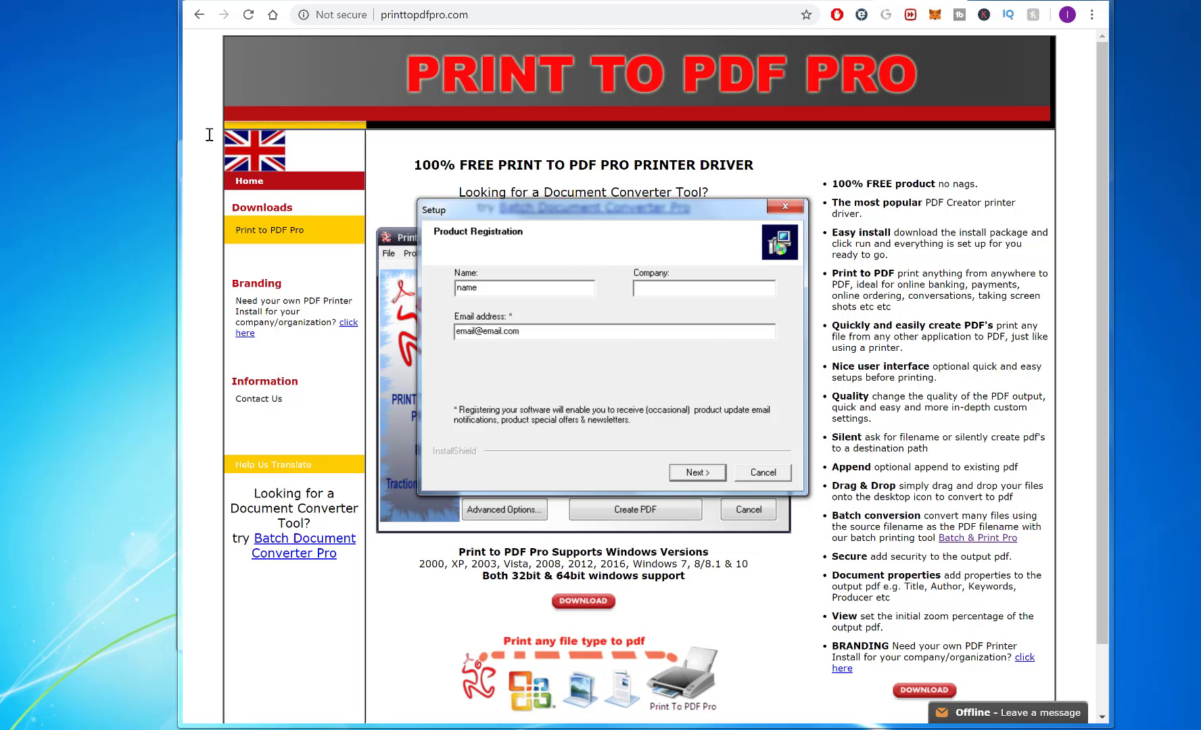
pyautogui.click(711, 472)
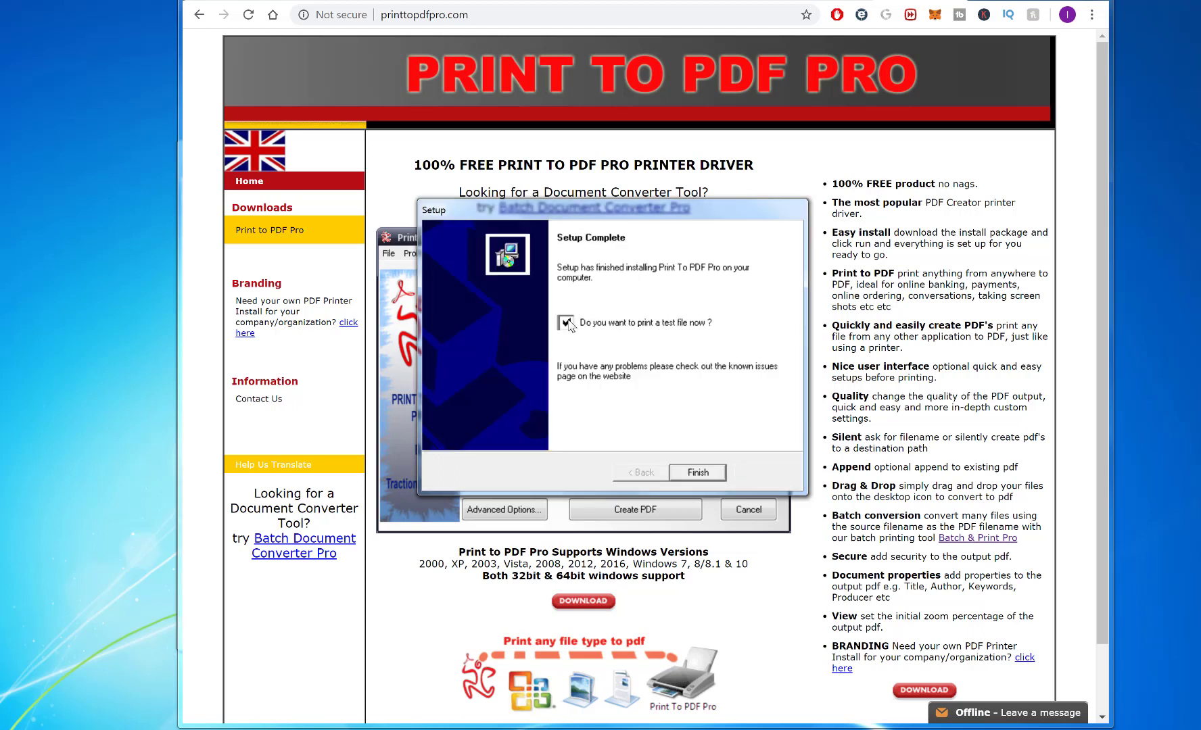
pyautogui.click(705, 476)
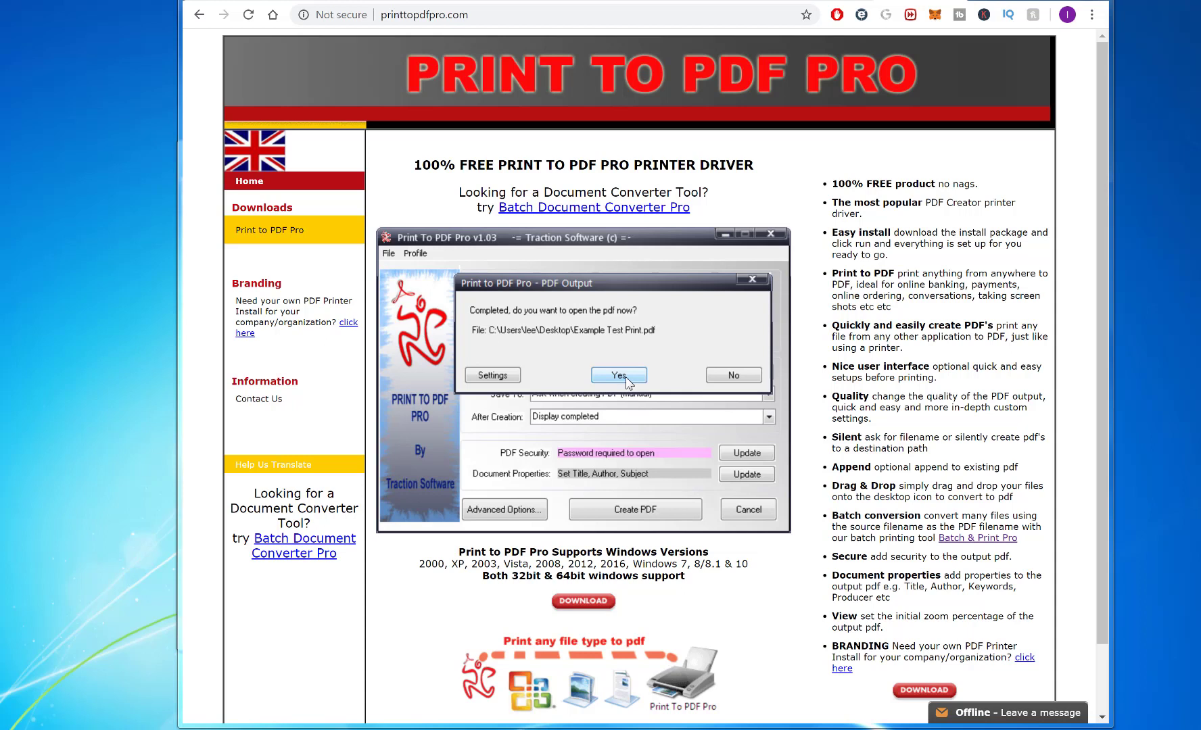
# Accept the PDF Output prompt to open Example Test Print.pdf in Acrobat Reader.
pyautogui.click(619, 375)
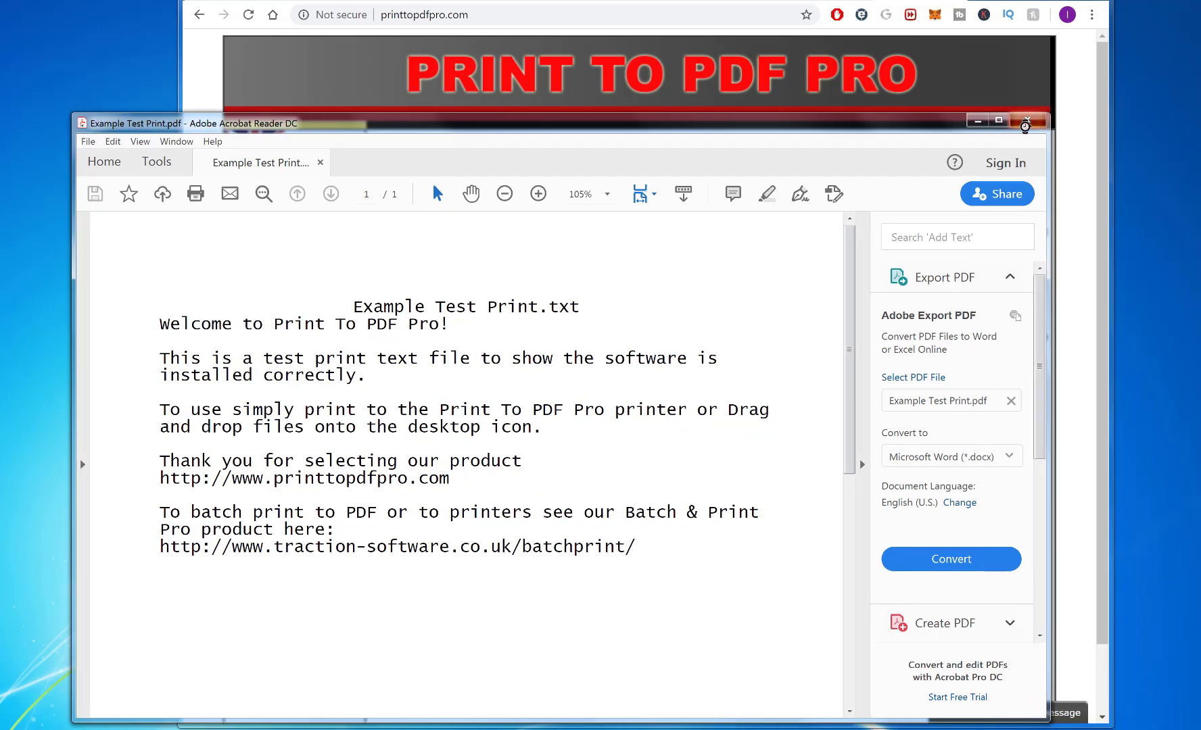
# Close Acrobat Reader and open Chile - Picture 175_high.jpg in Windows Photo Viewer.
pyautogui.click(1025, 123)
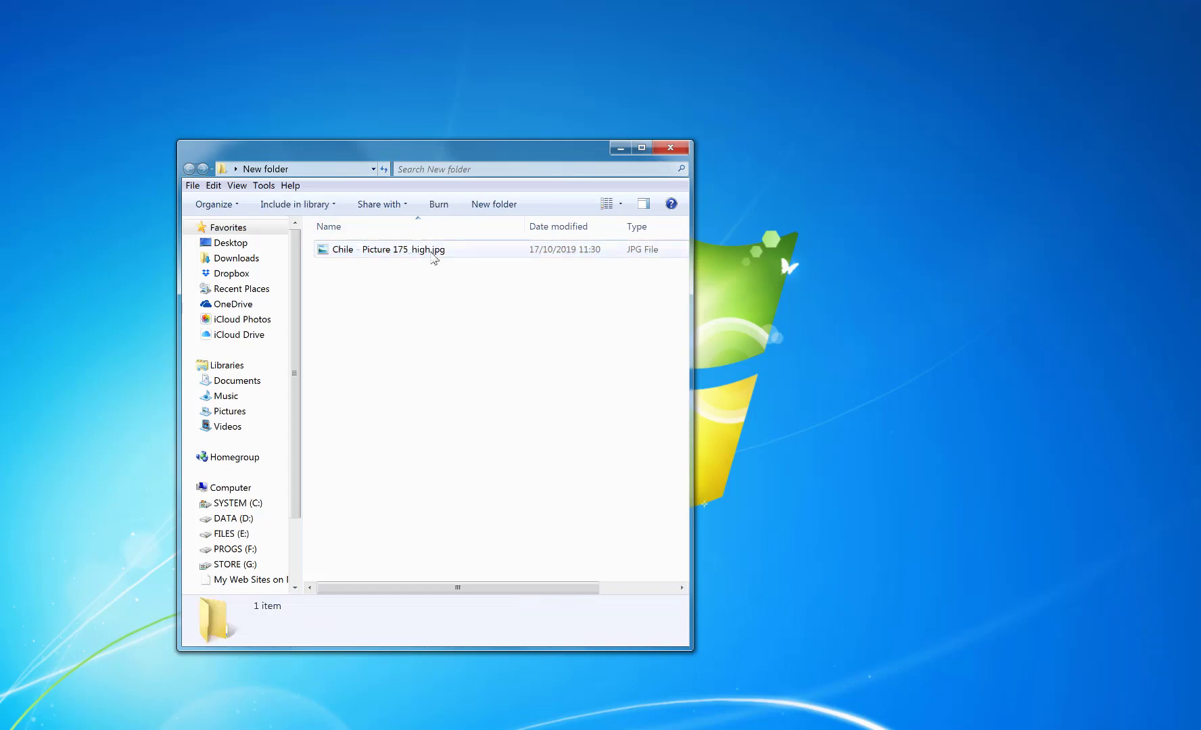
pyautogui.doubleClick(432, 251)
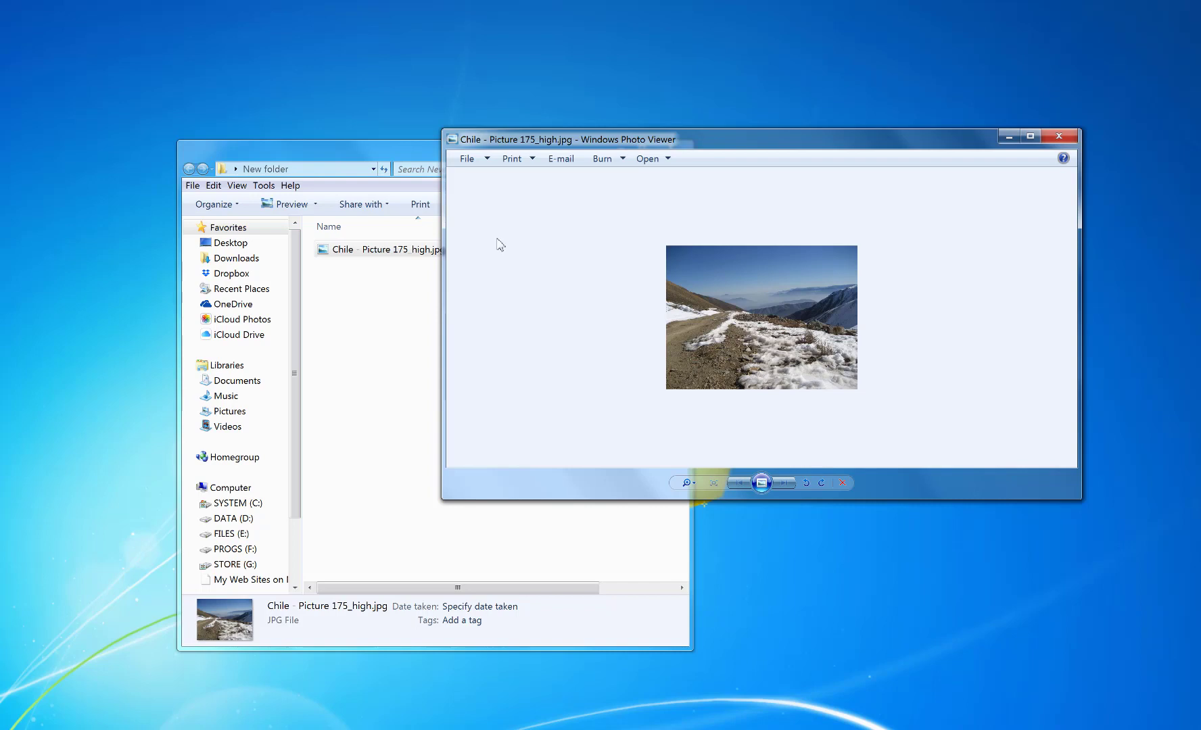
# Print the Chile photo with Print To PDF Pro selected as the printer.
pyautogui.click(530, 162)
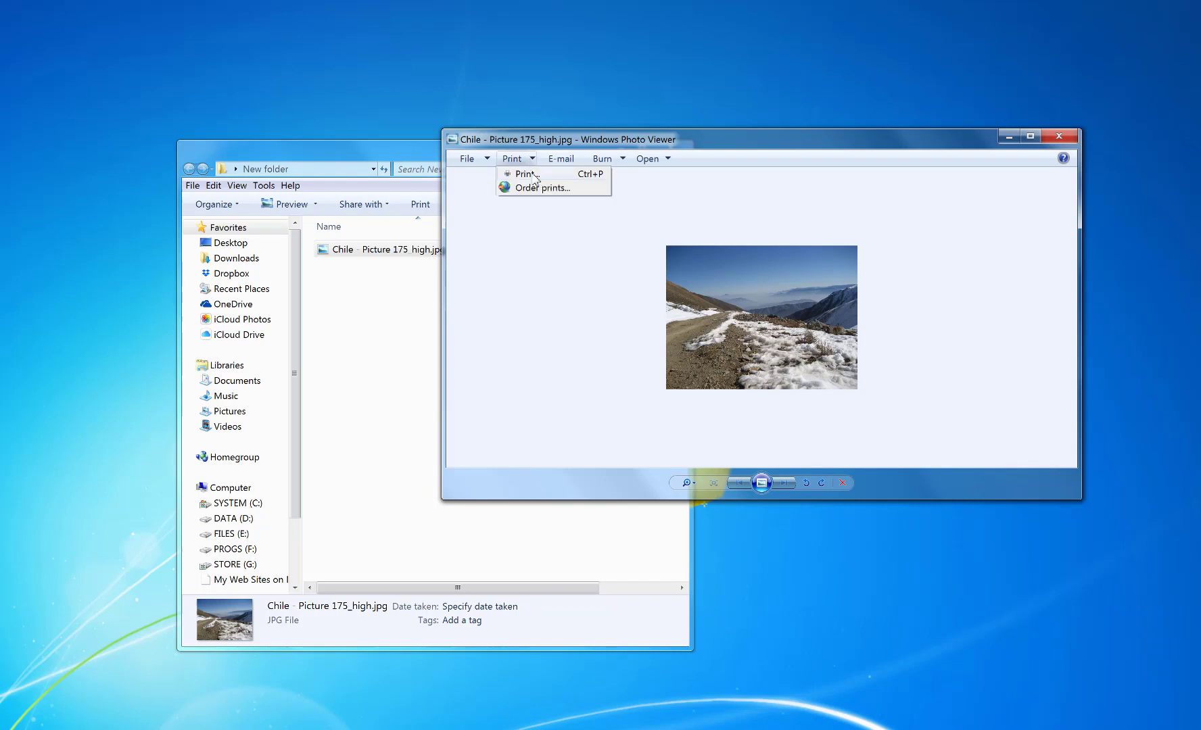
pyautogui.click(536, 178)
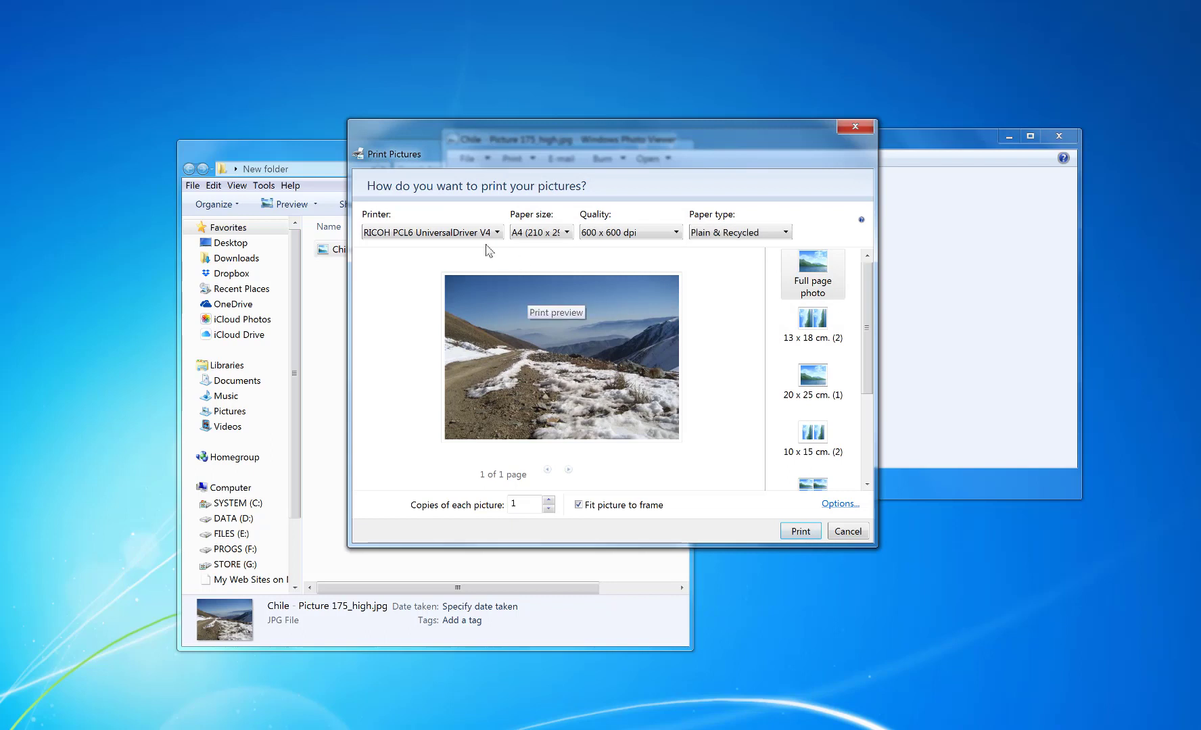
pyautogui.click(497, 233)
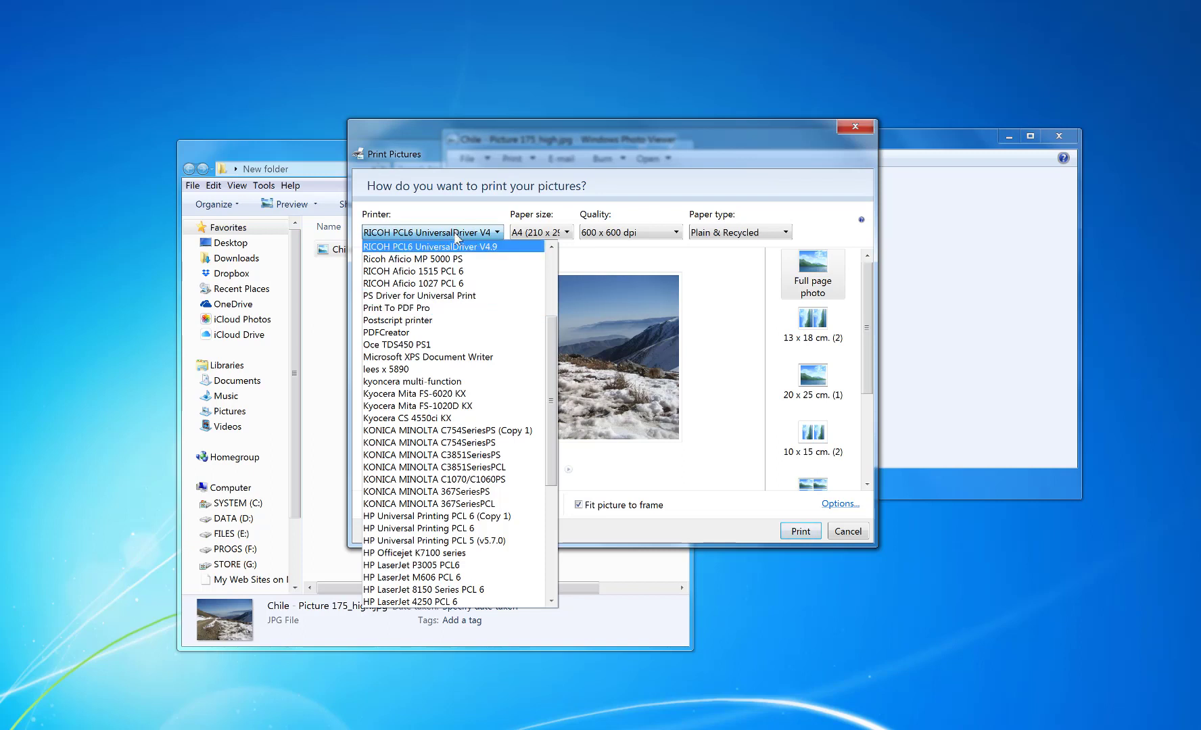
pyautogui.press('p')
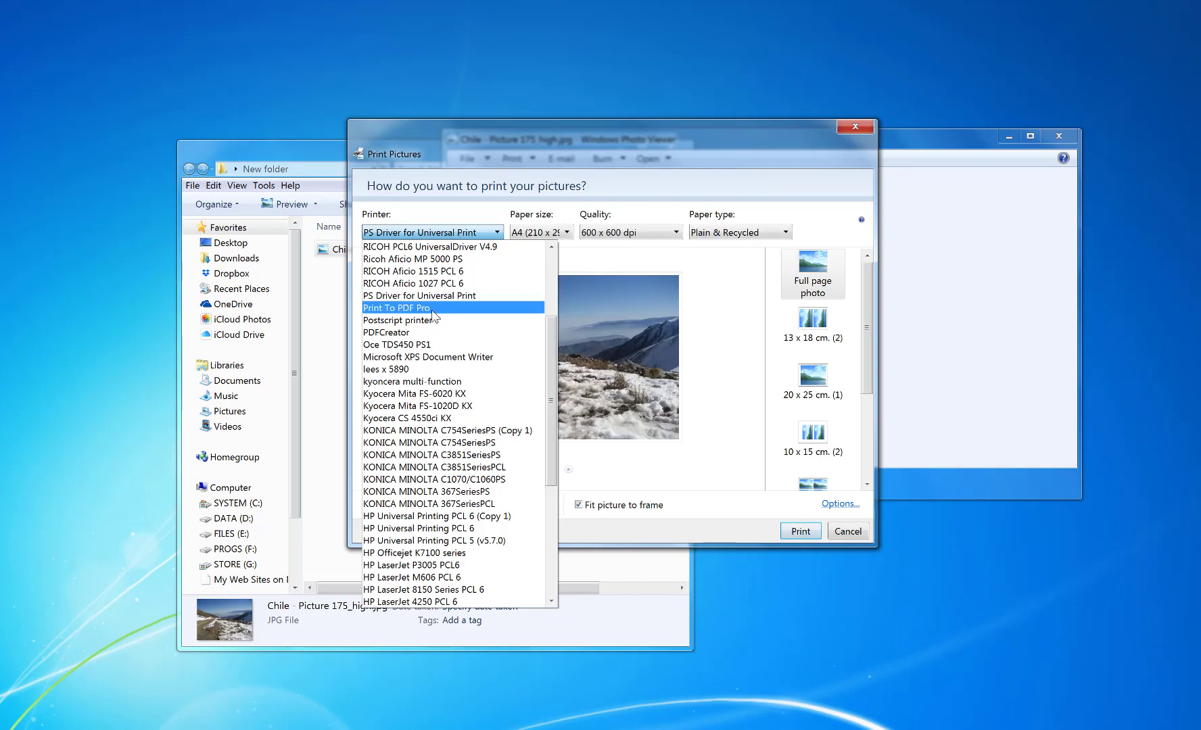
pyautogui.click(434, 308)
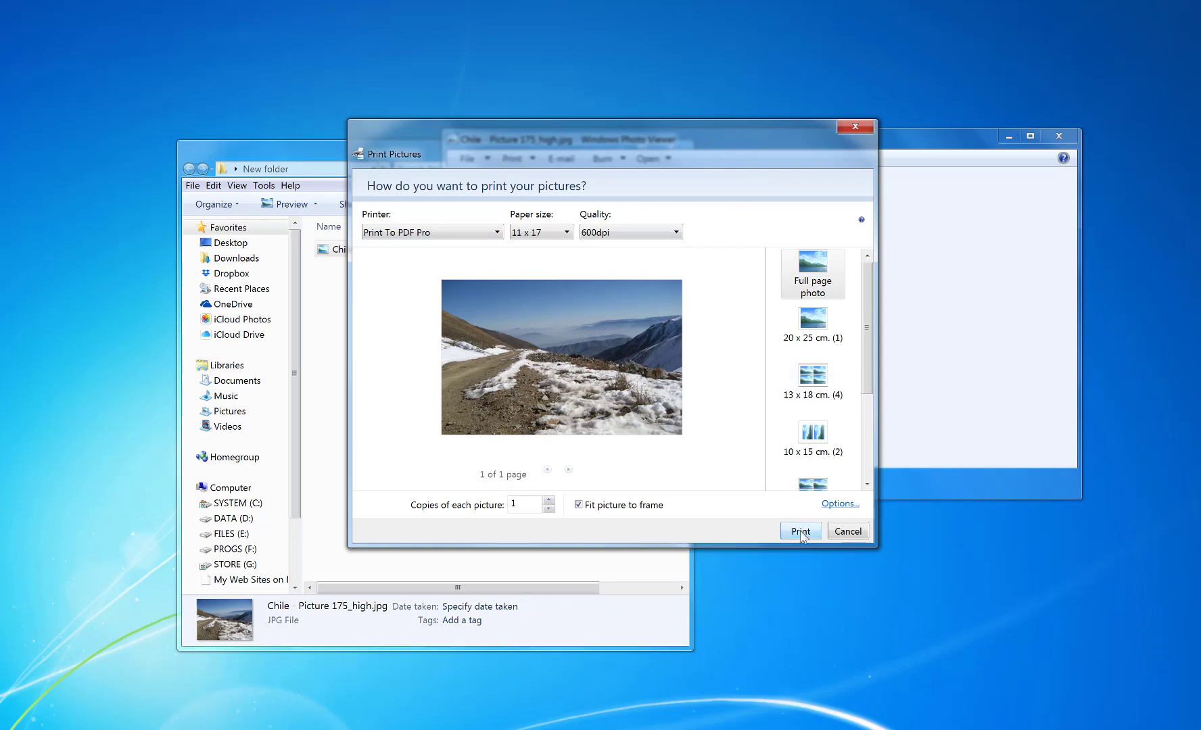
pyautogui.click(800, 531)
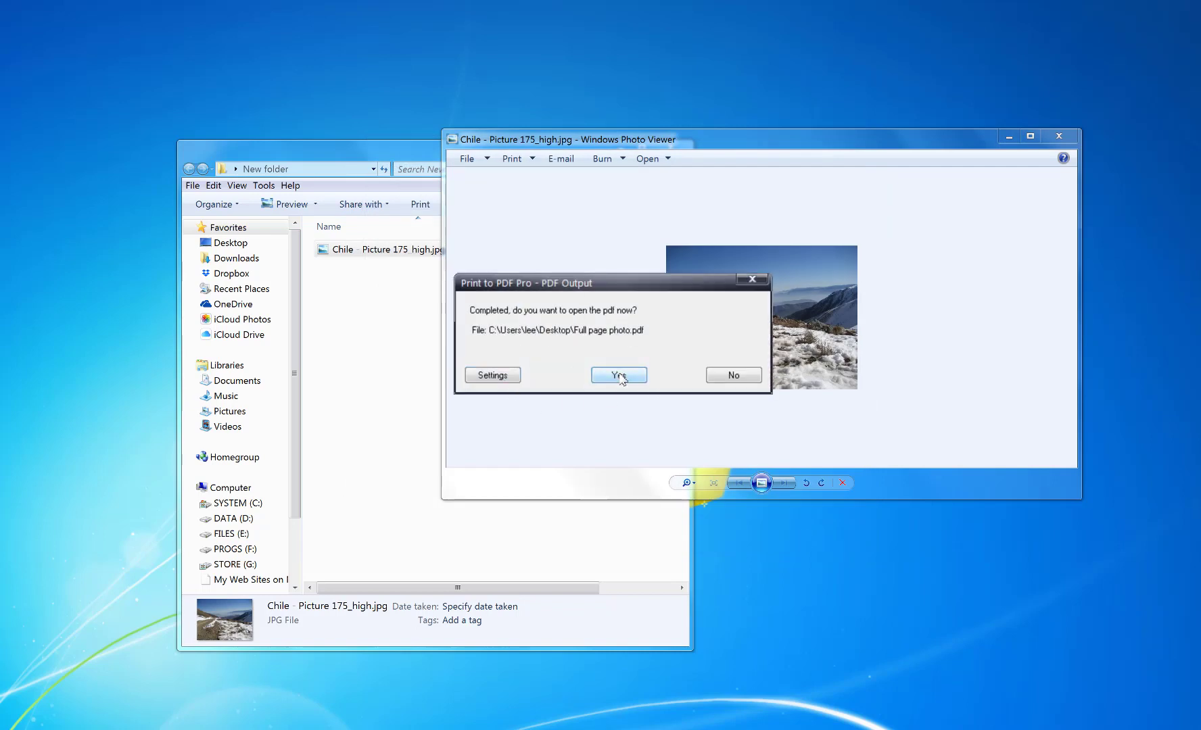
# Open Full page photo.pdf in Acrobat, browse the File menu, then close Acrobat.
pyautogui.click(618, 376)
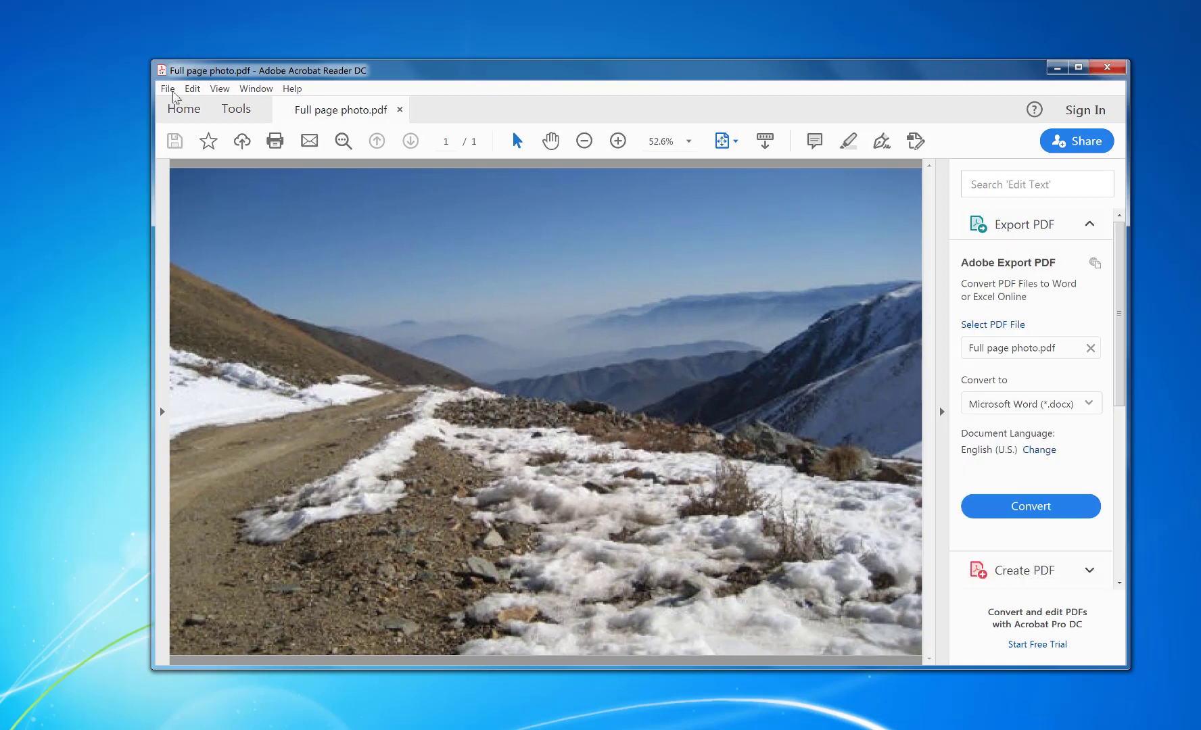
pyautogui.click(167, 88)
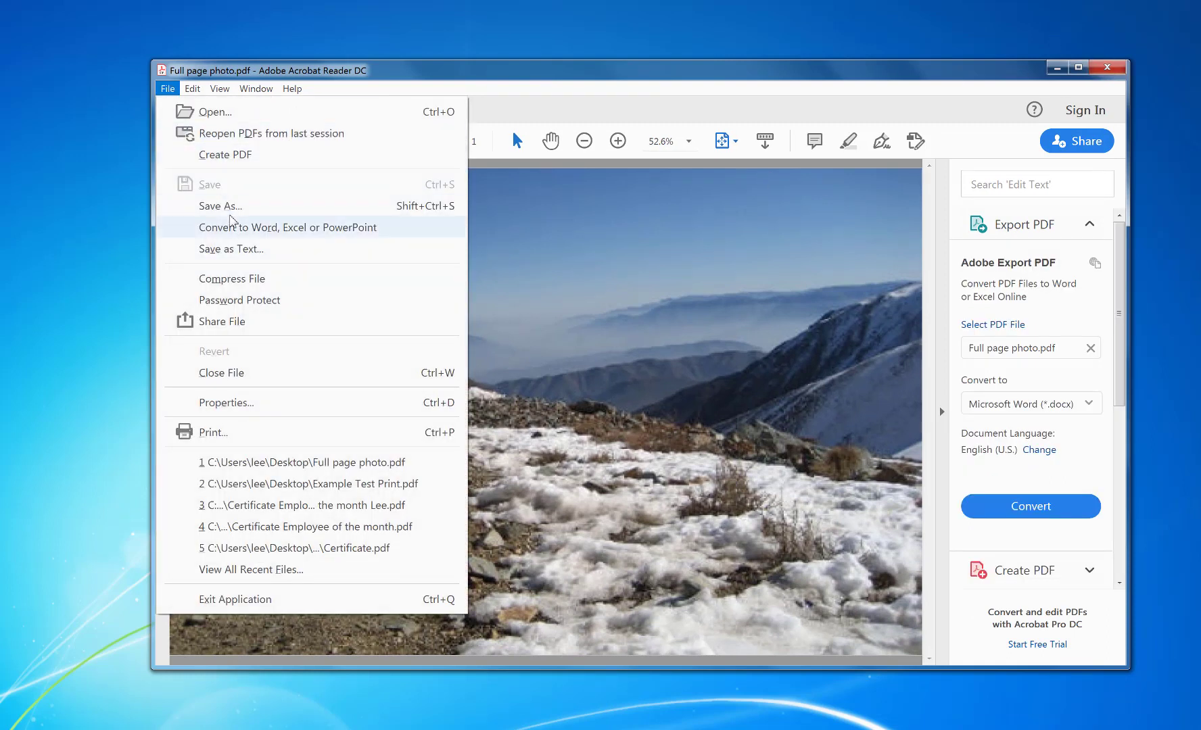
pyautogui.click(511, 68)
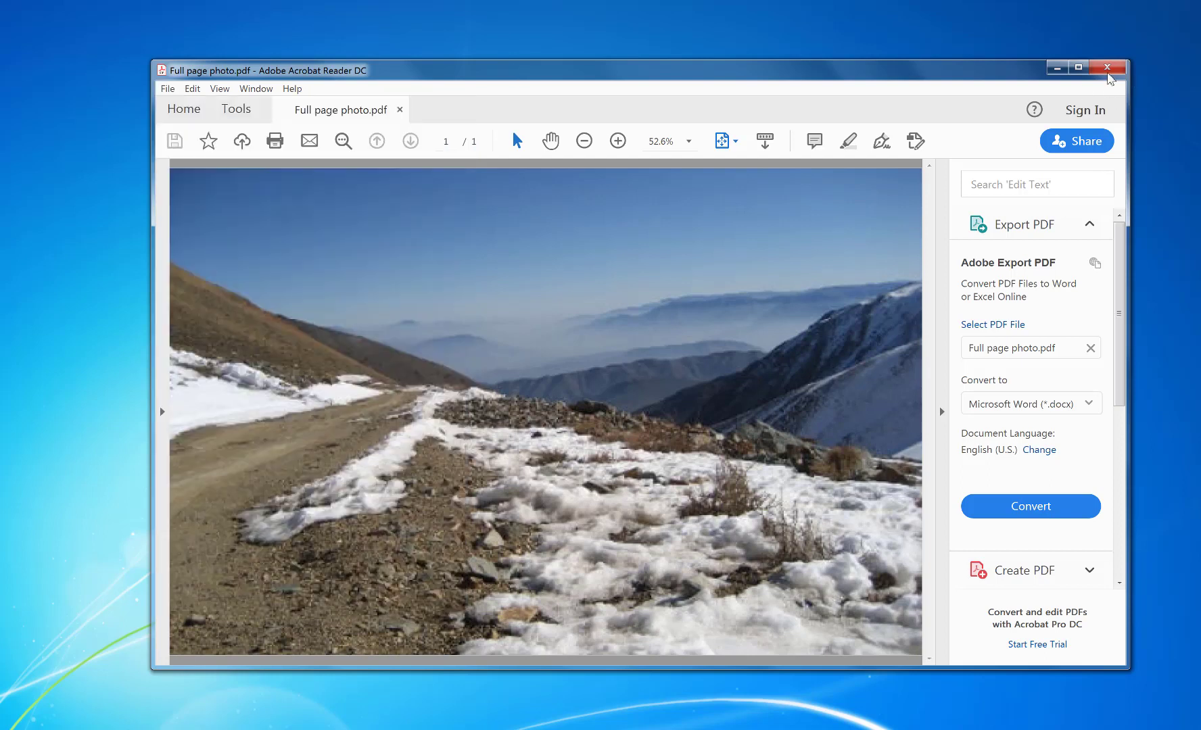
pyautogui.click(1106, 67)
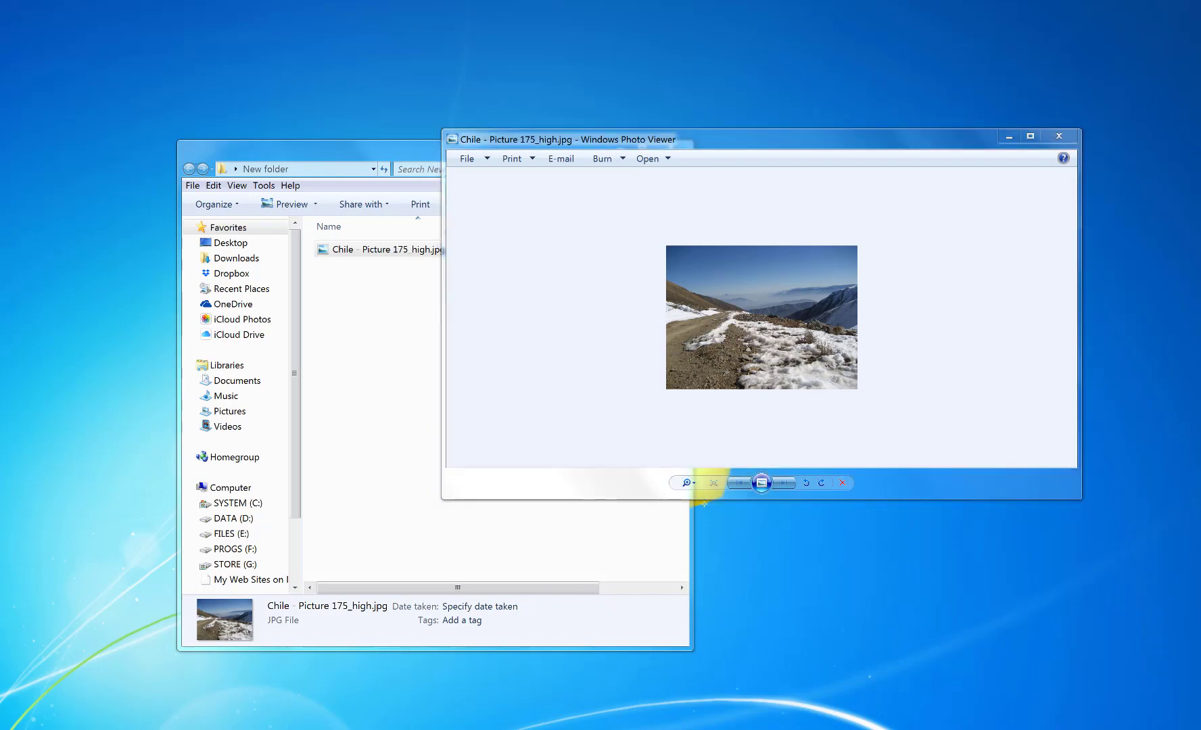
# Launch Print To PDF Pro from the Start menu and set Save To to Ask when creating PDF (automatic).
pyautogui.press('super')
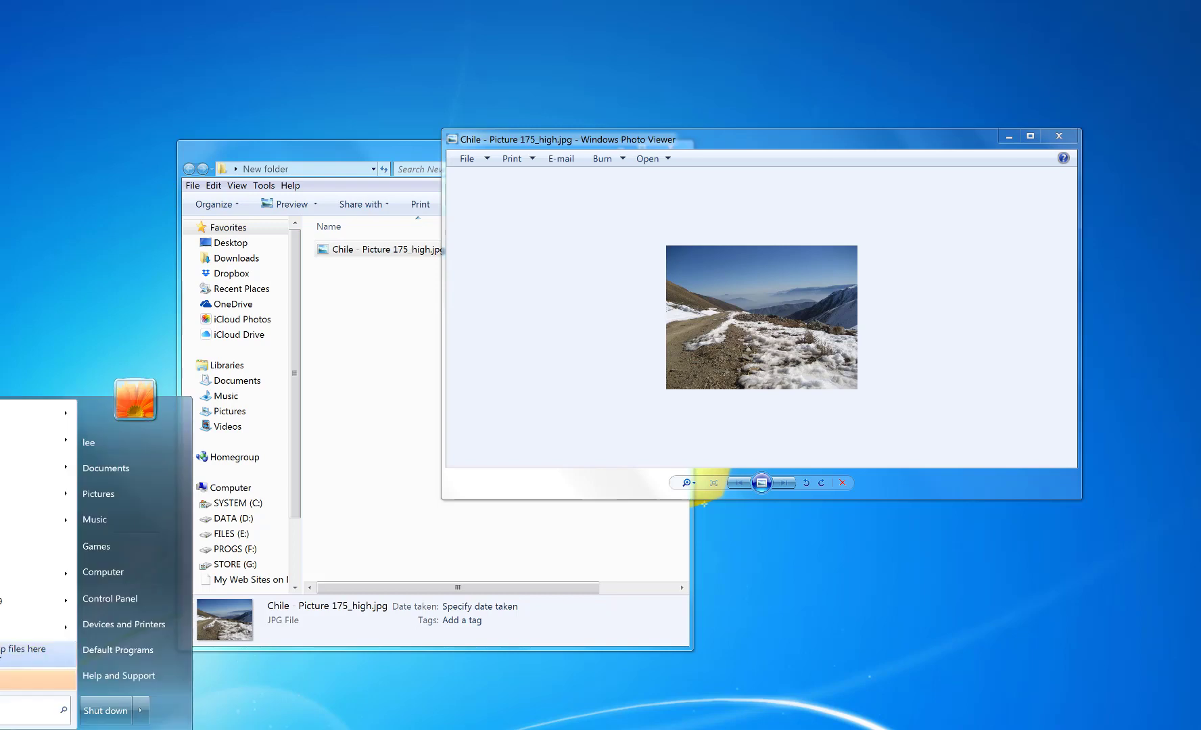
pyautogui.click(27, 649)
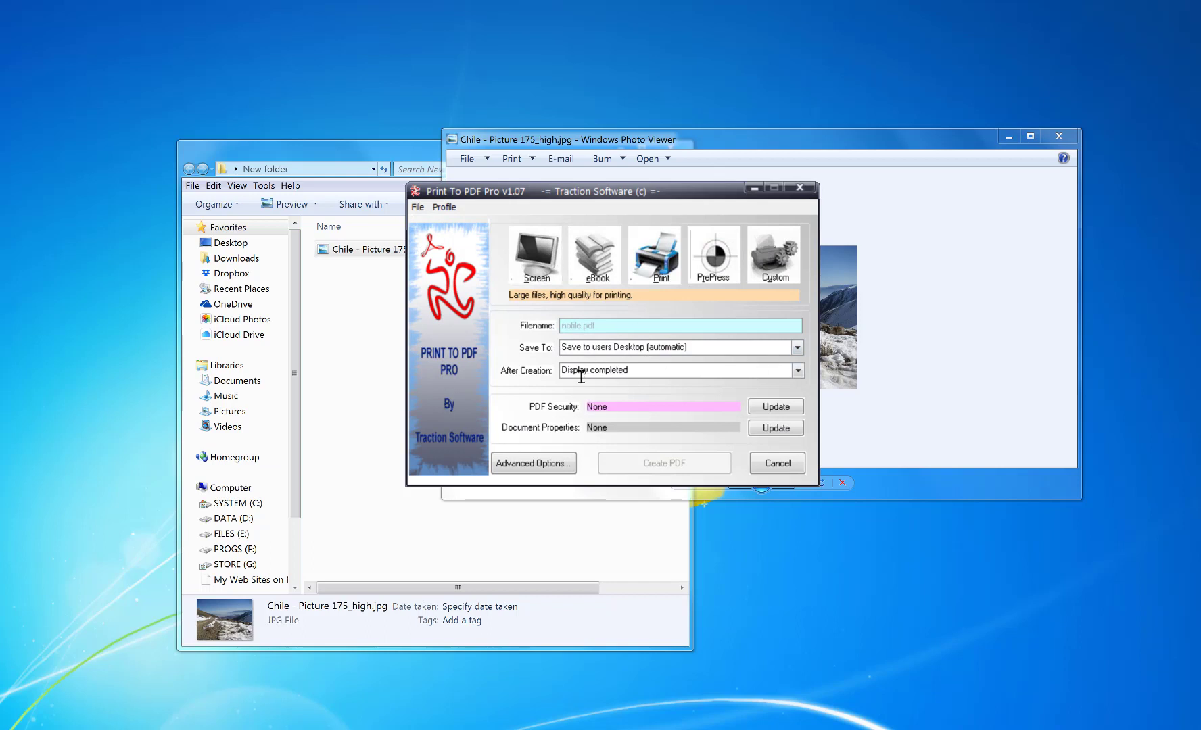
pyautogui.click(792, 350)
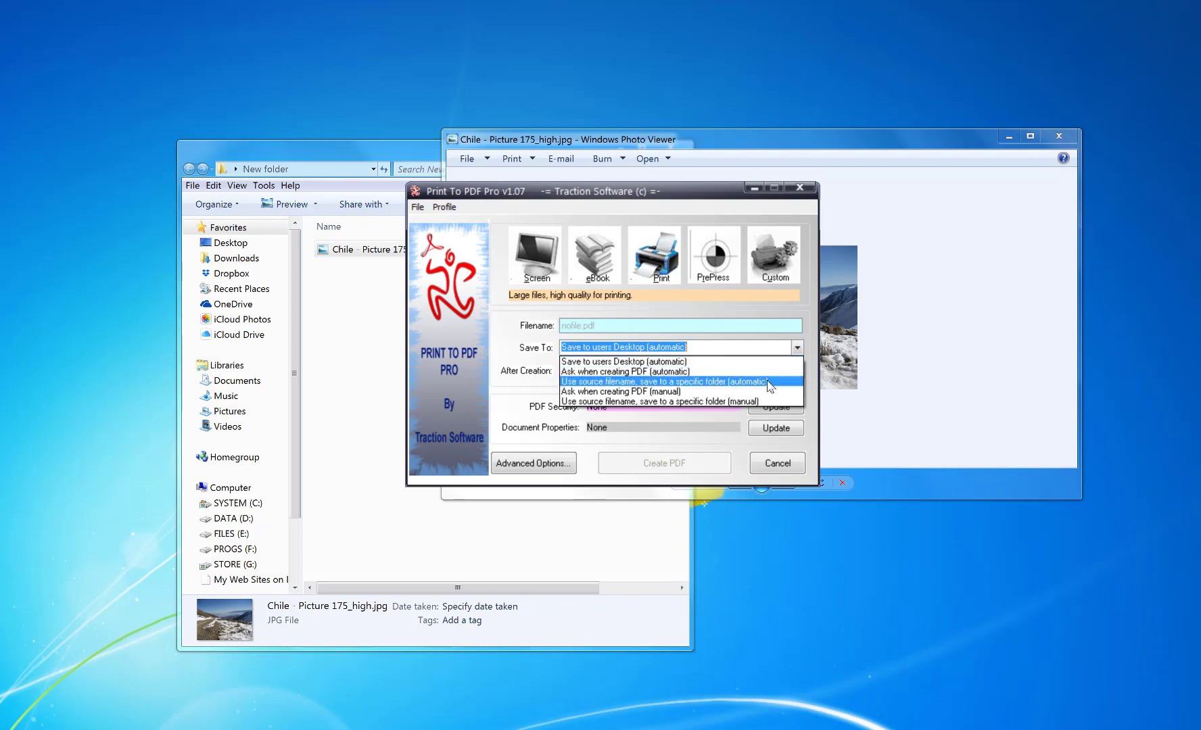
pyautogui.click(323, 163)
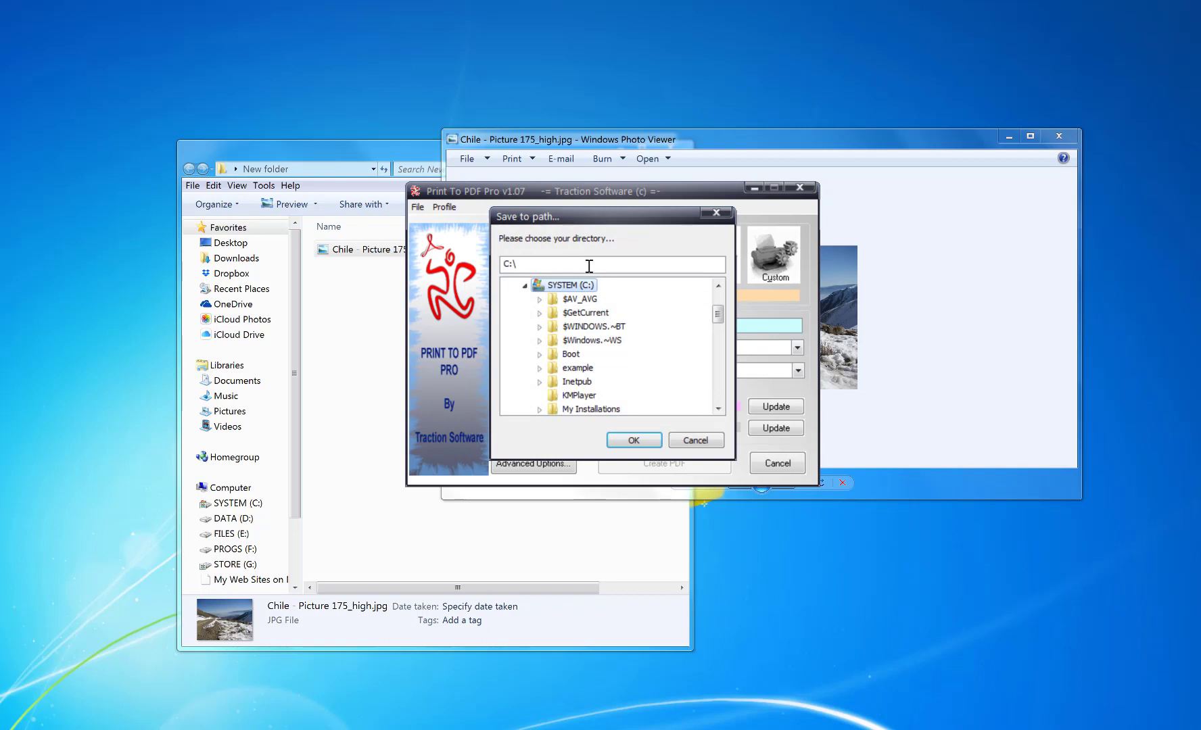
pyautogui.click(696, 440)
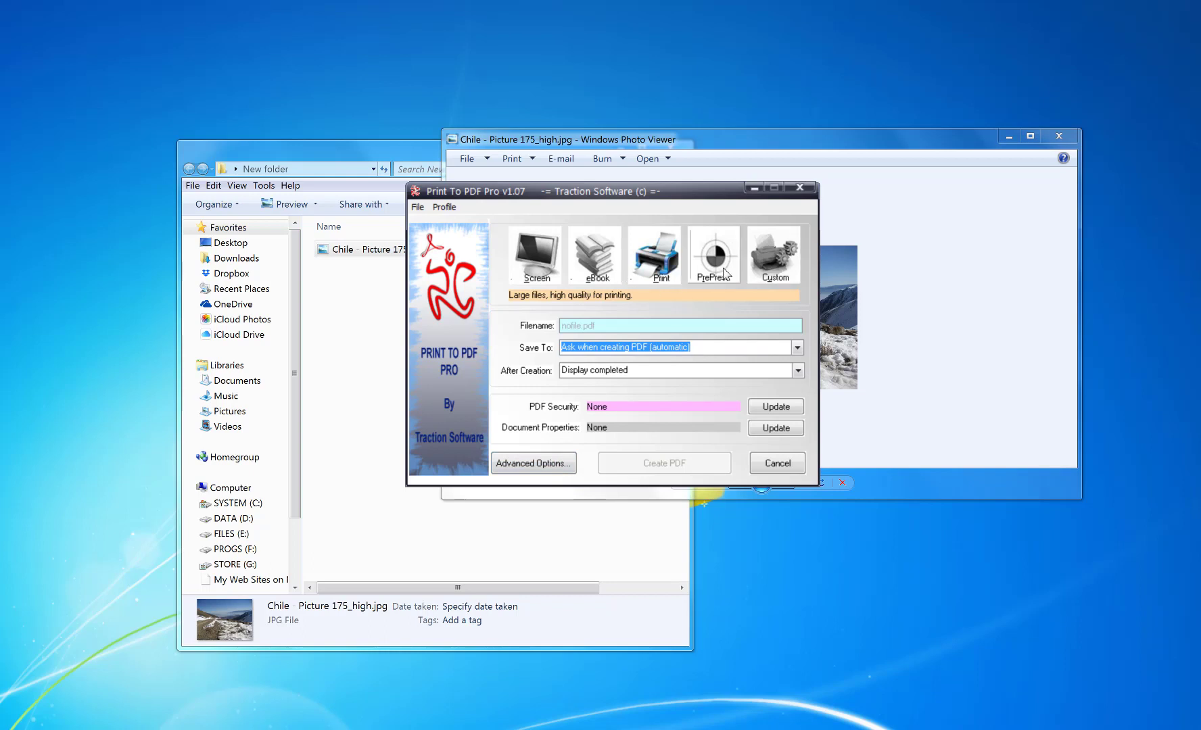
pyautogui.click(546, 464)
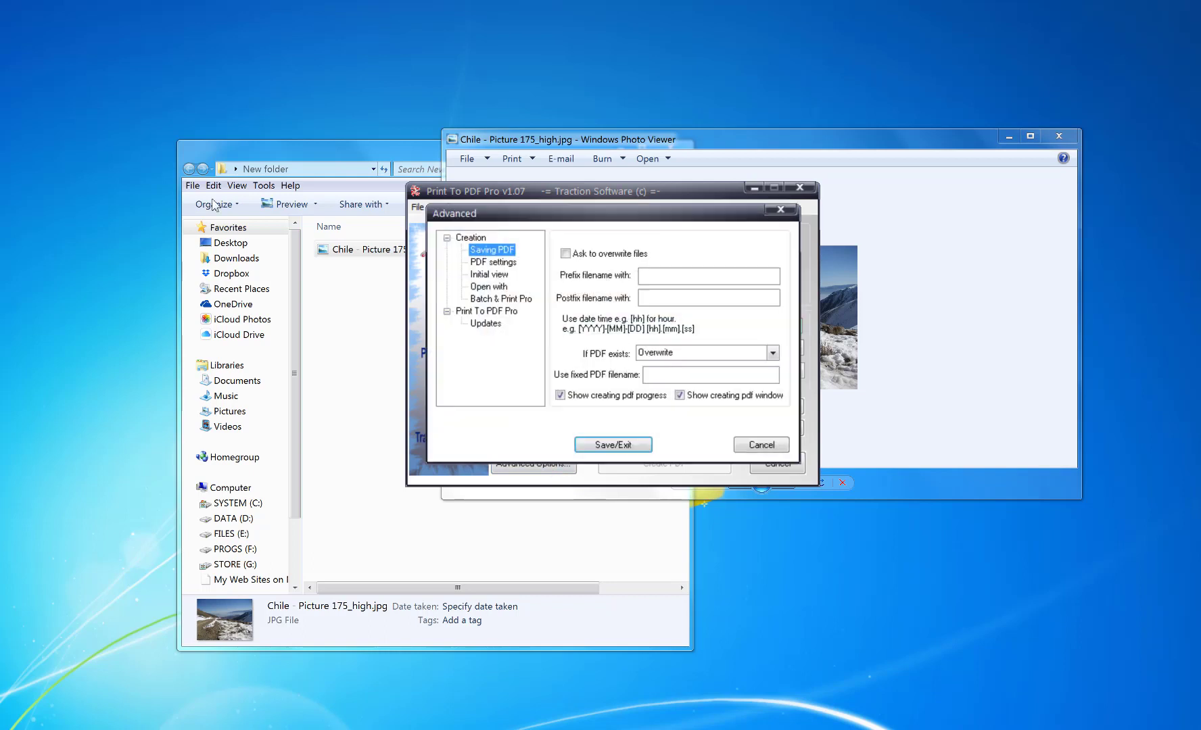
# Browse the PDF settings, Initial view and Open with pages, then cancel the Advanced dialog.
pyautogui.click(493, 262)
pyautogui.click(493, 274)
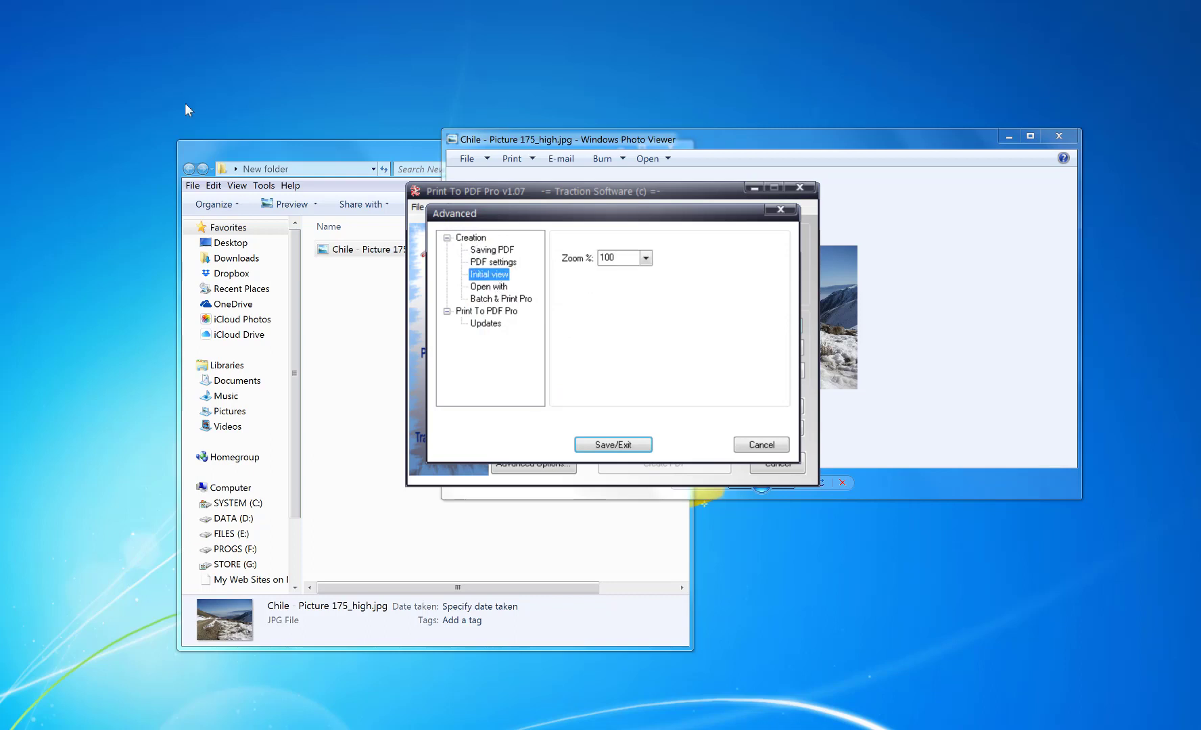
pyautogui.click(493, 263)
pyautogui.press('Down')
pyautogui.press('Down')
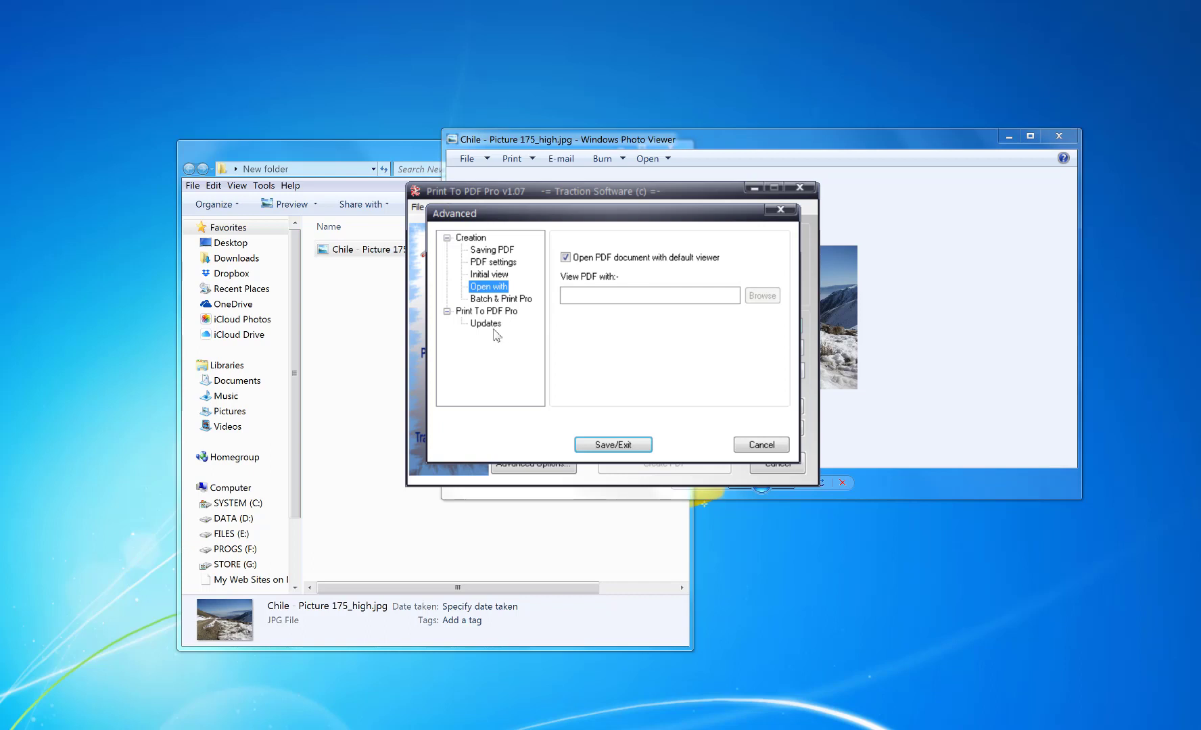
pyautogui.click(764, 447)
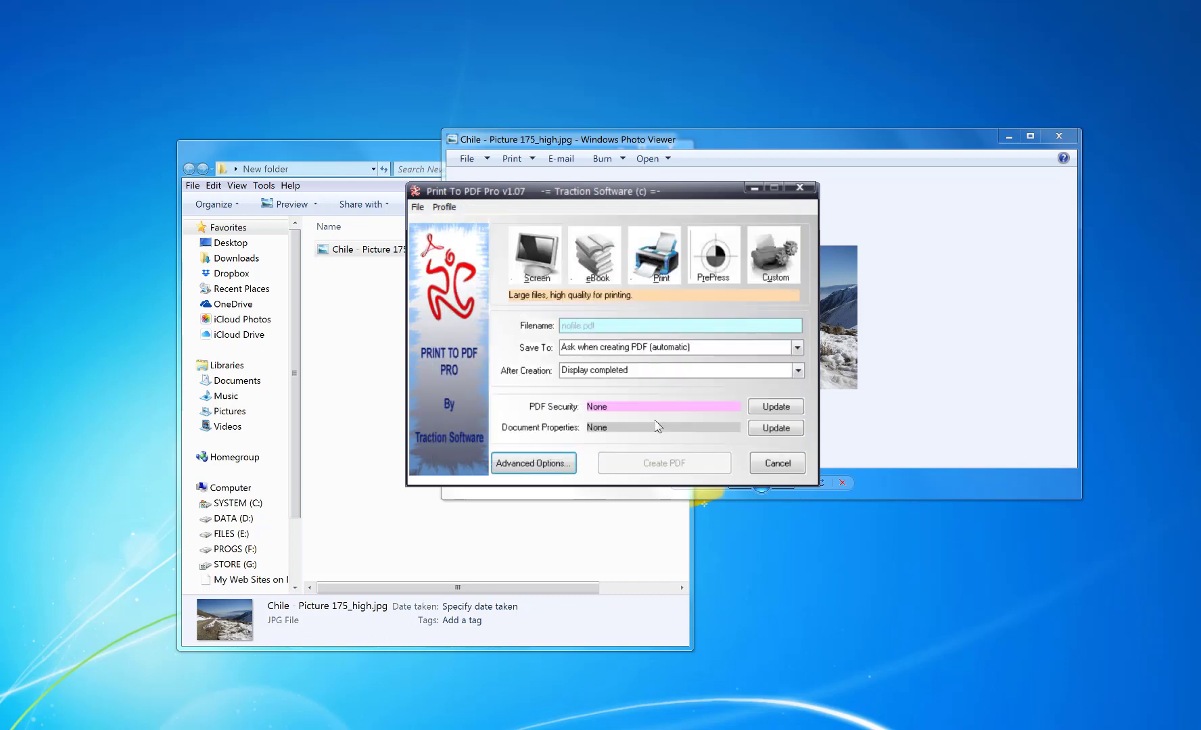